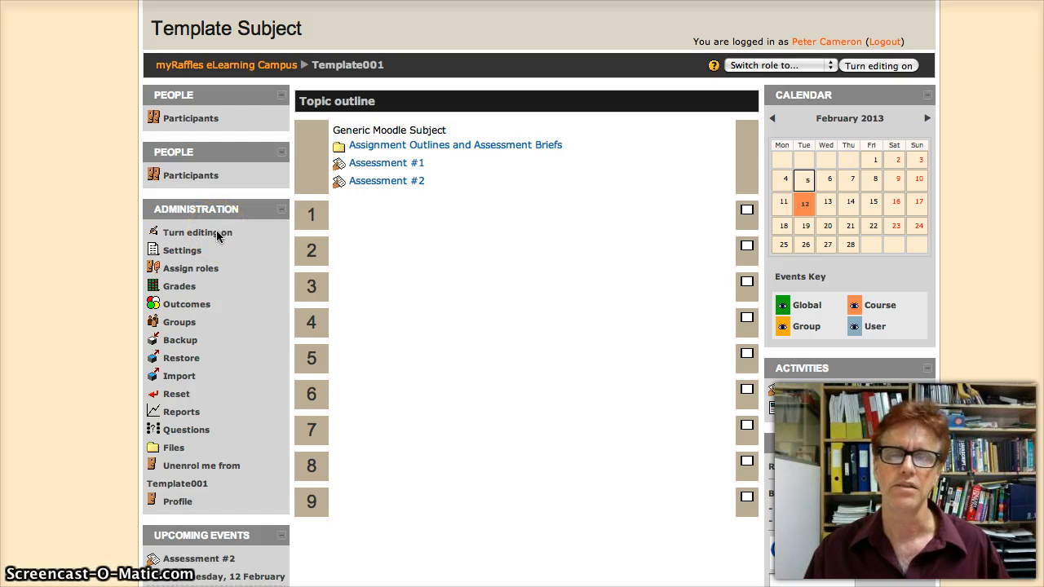
- Open the Template Subject course settings and check the available course formats, keeping Topics format
left_click(273, 234)
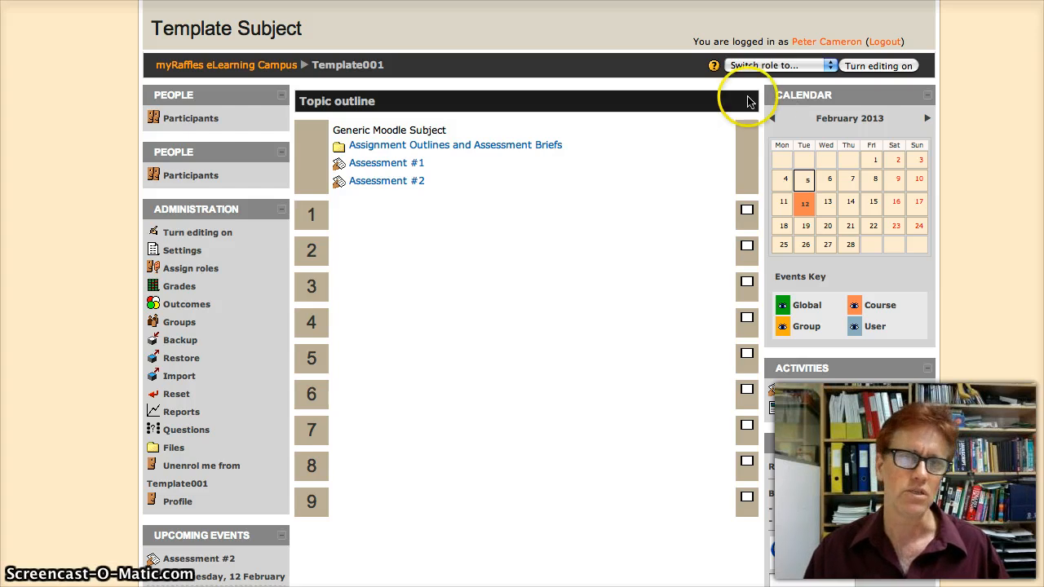
left_click(189, 252)
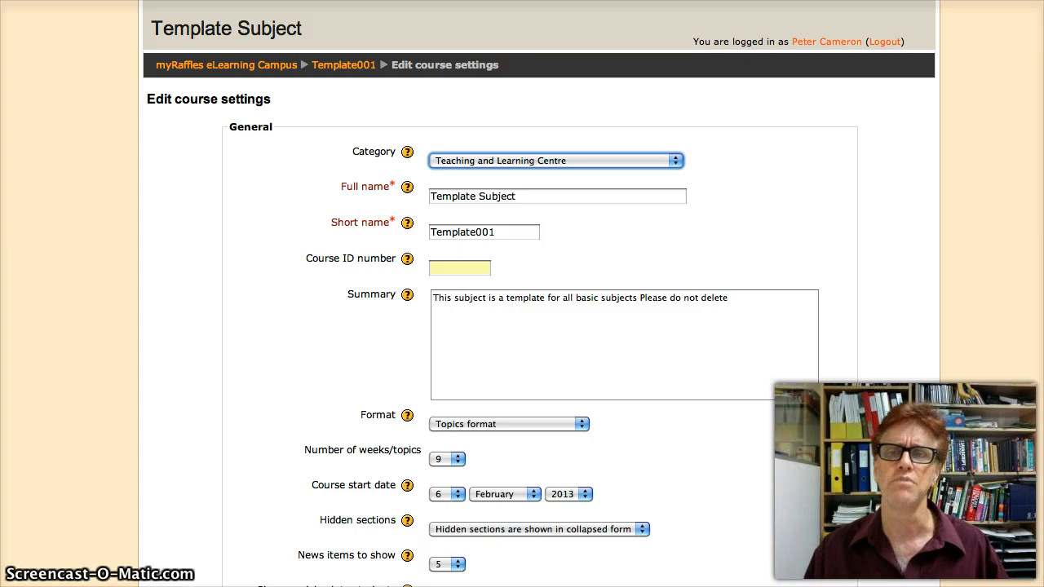
scroll(538, 294, "down", 2)
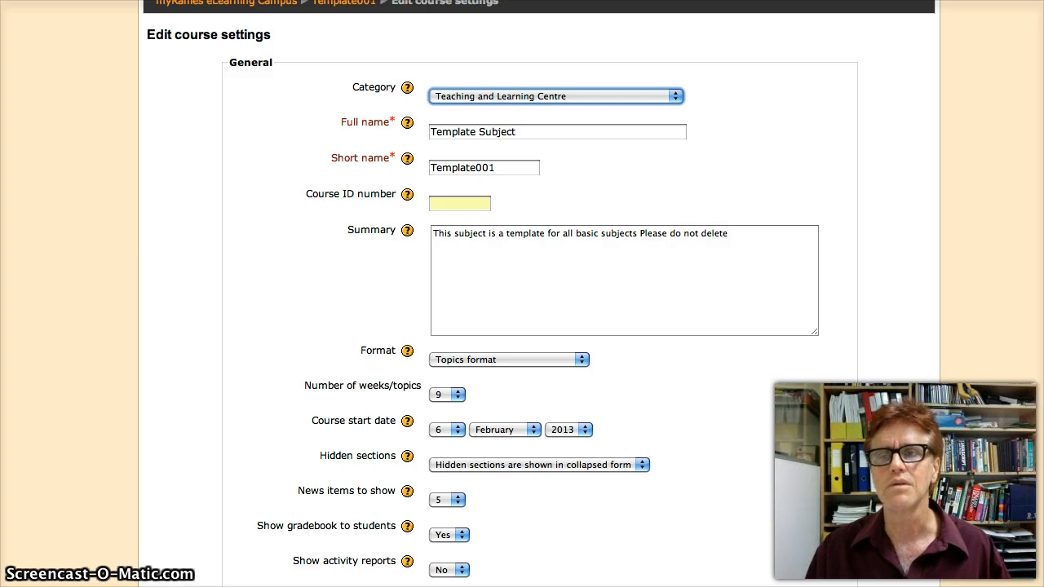
scroll(521, 293, "down", 5)
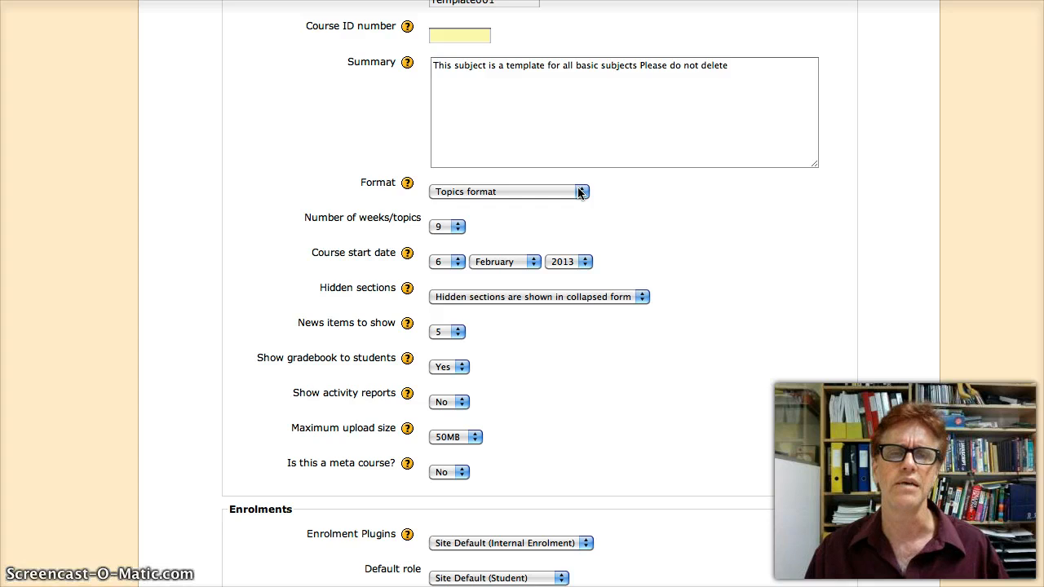
left_click(579, 191)
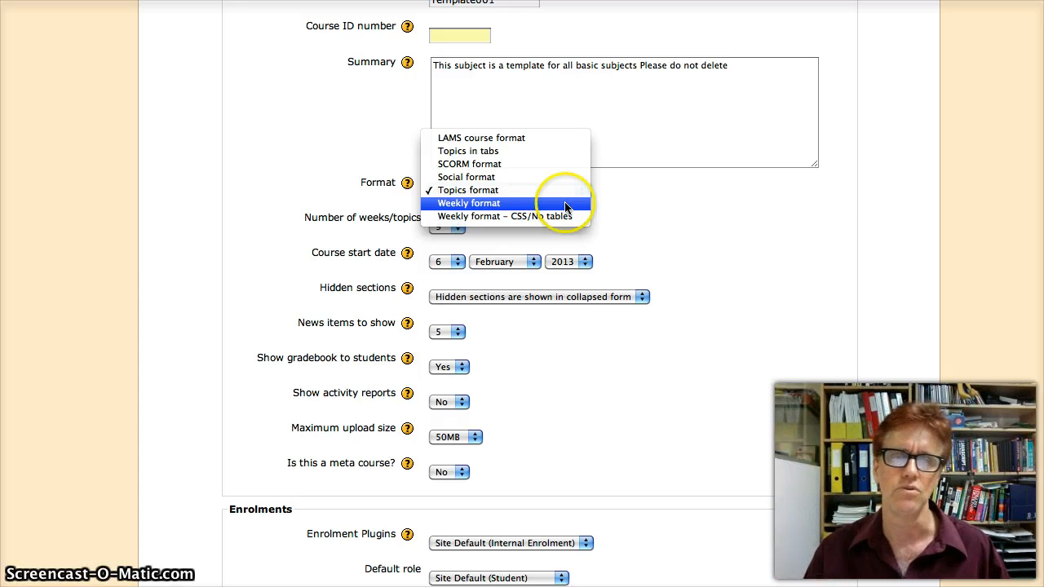
left_click(673, 208)
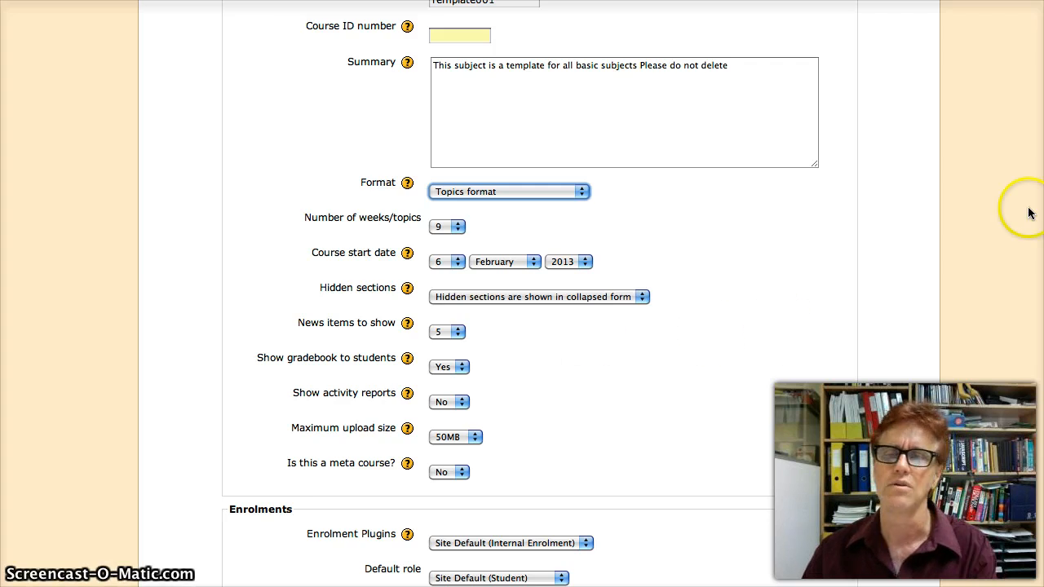
- Review the enrolment, group and availability settings of the course and unmask the enrolment key
scroll(522, 293, "down", 5)
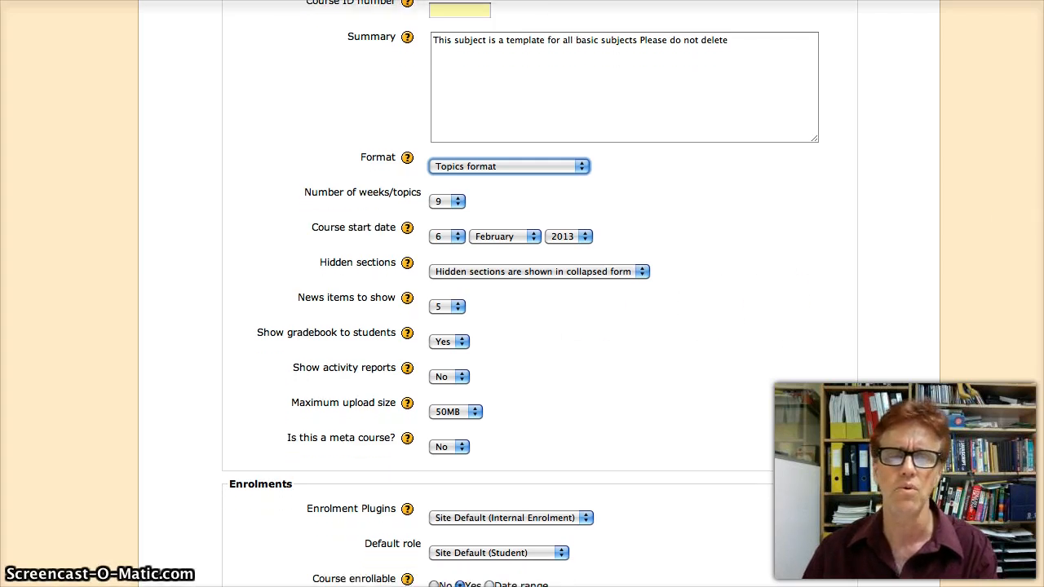
scroll(522, 294, "down", 5)
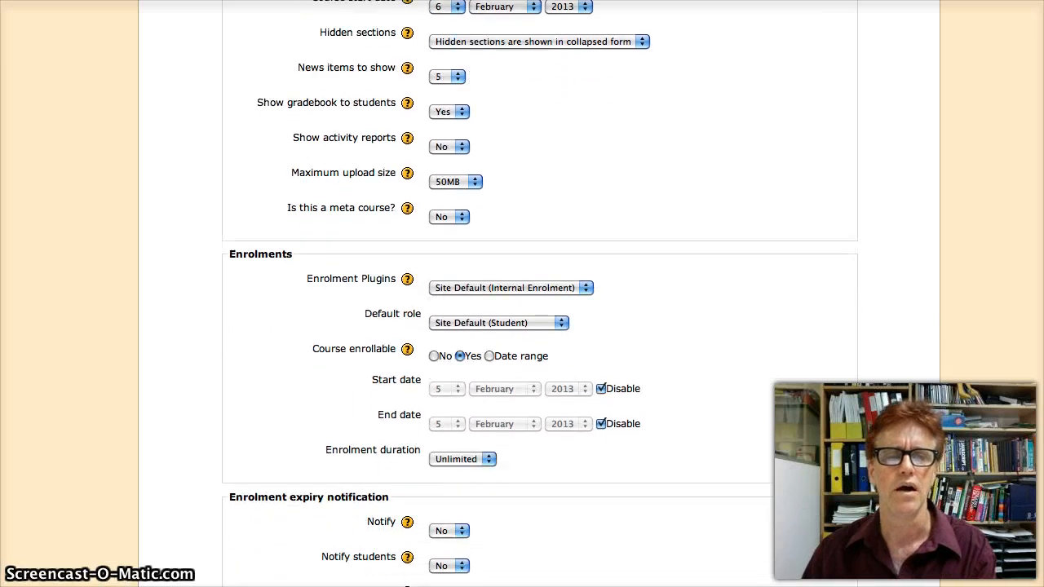
scroll(538, 294, "down", 7)
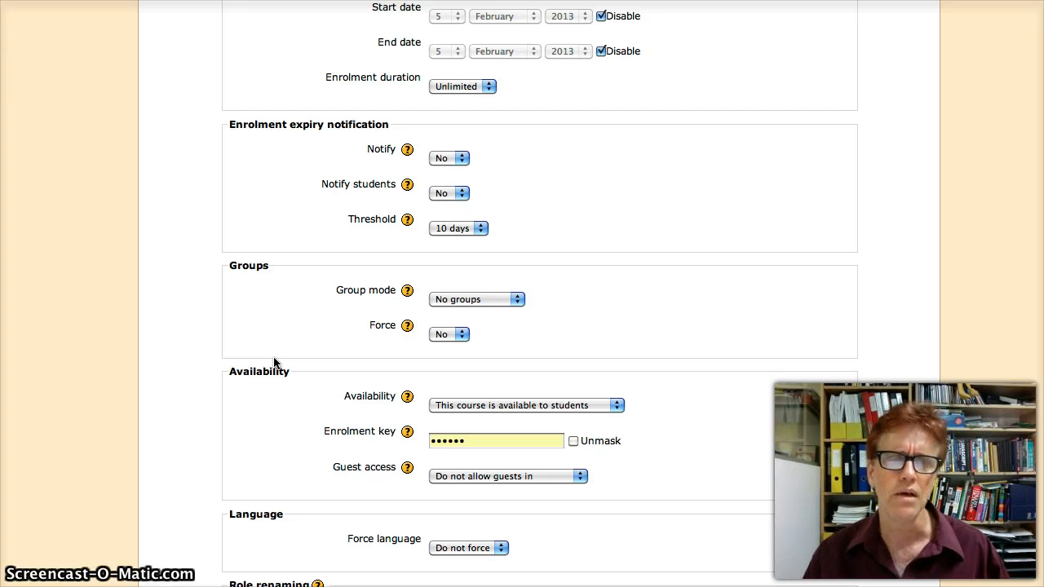
left_click(574, 441)
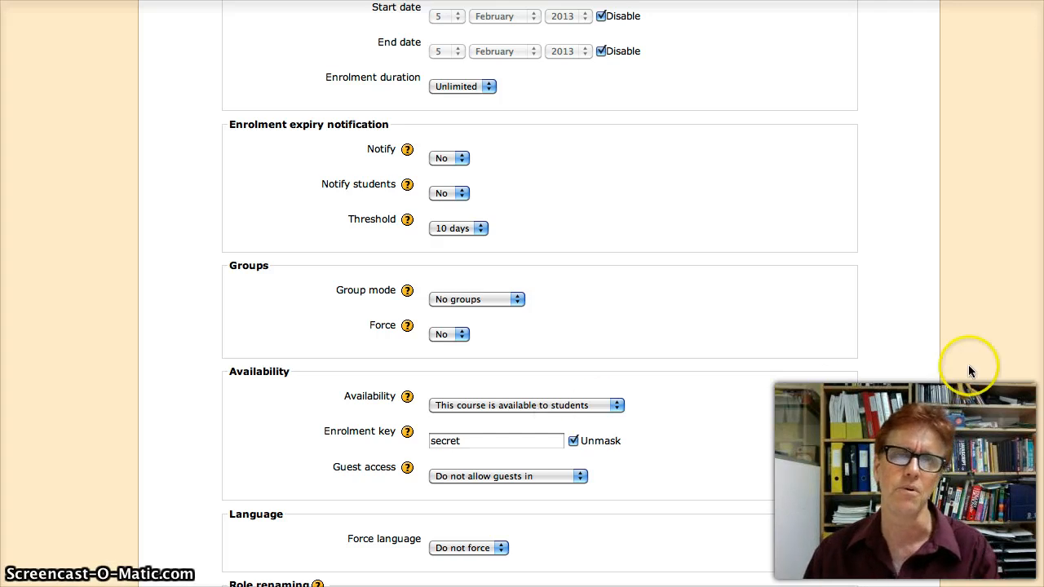
- Leave the course settings and open the course's role assignment for the Student role
scroll(538, 294, "down", 10)
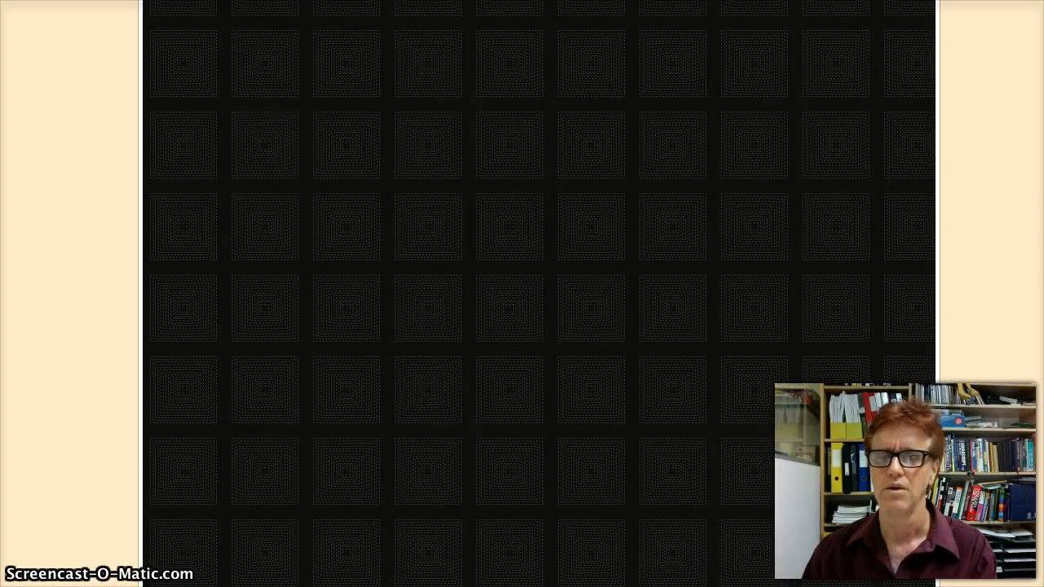
scroll(538, 293, "up", 12)
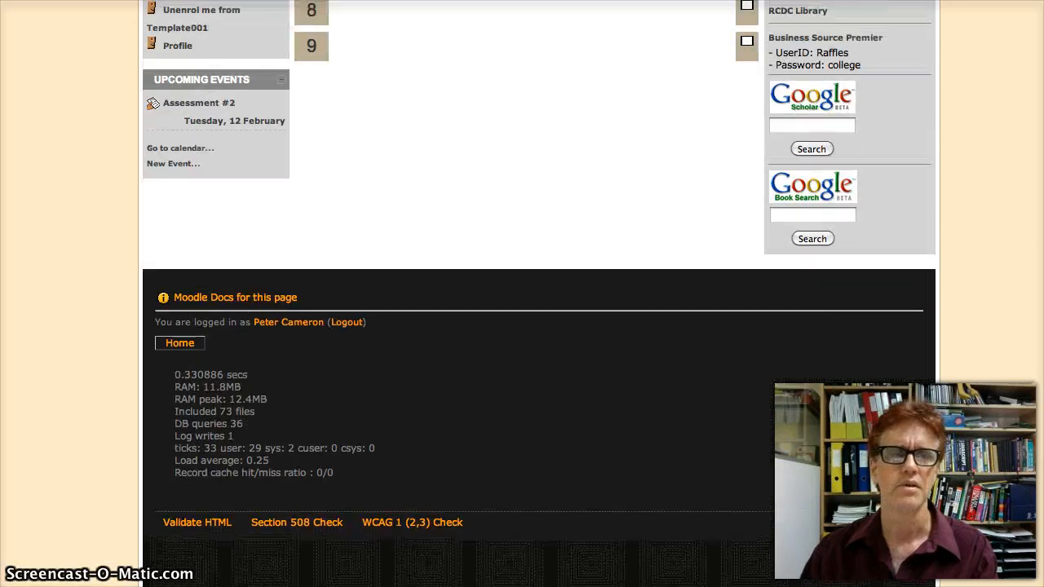
scroll(974, 159, "up", 2)
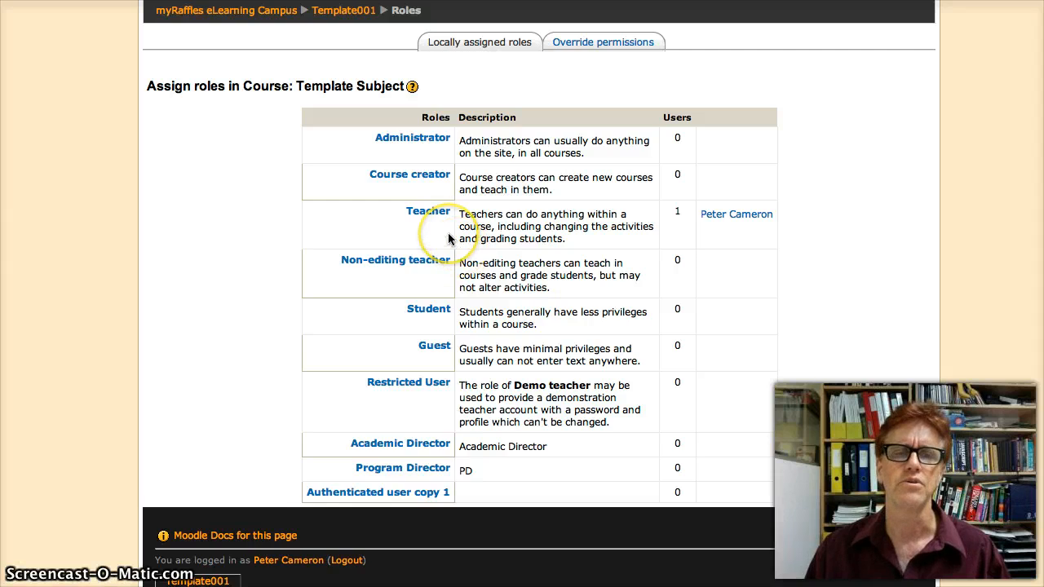
left_click(435, 313)
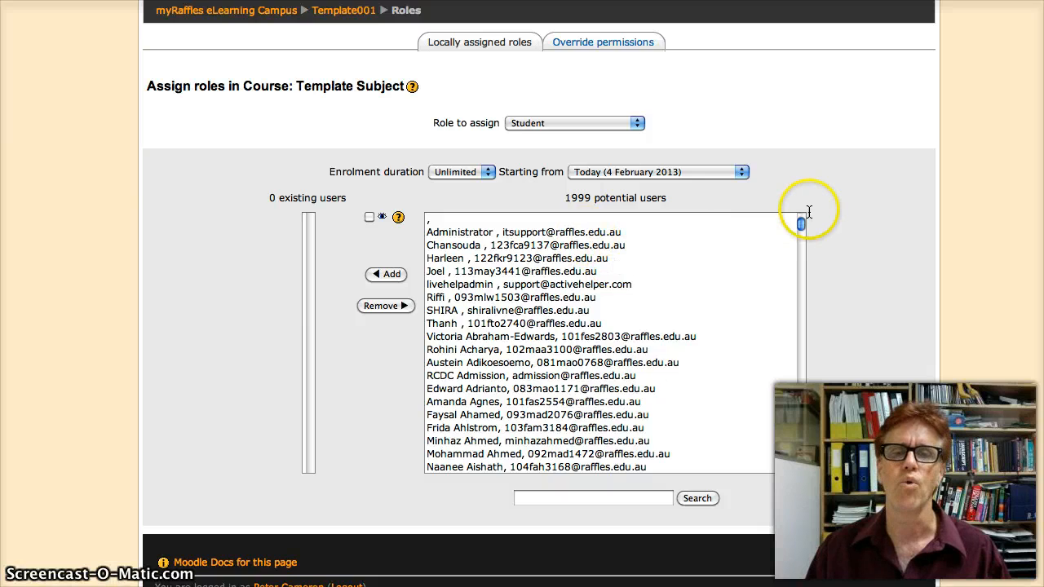
mouse_move(800, 222)
left_mouse_down()
mouse_move(801, 384)
mouse_move(793, 218)
left_mouse_up()
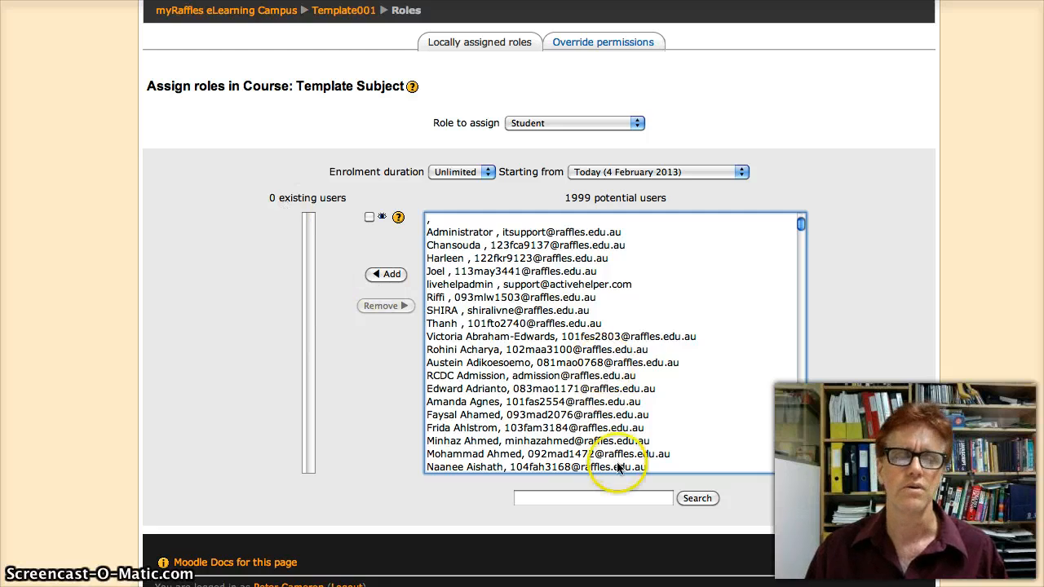
- Search the potential users for the Student role by a person's name
left_click(614, 498)
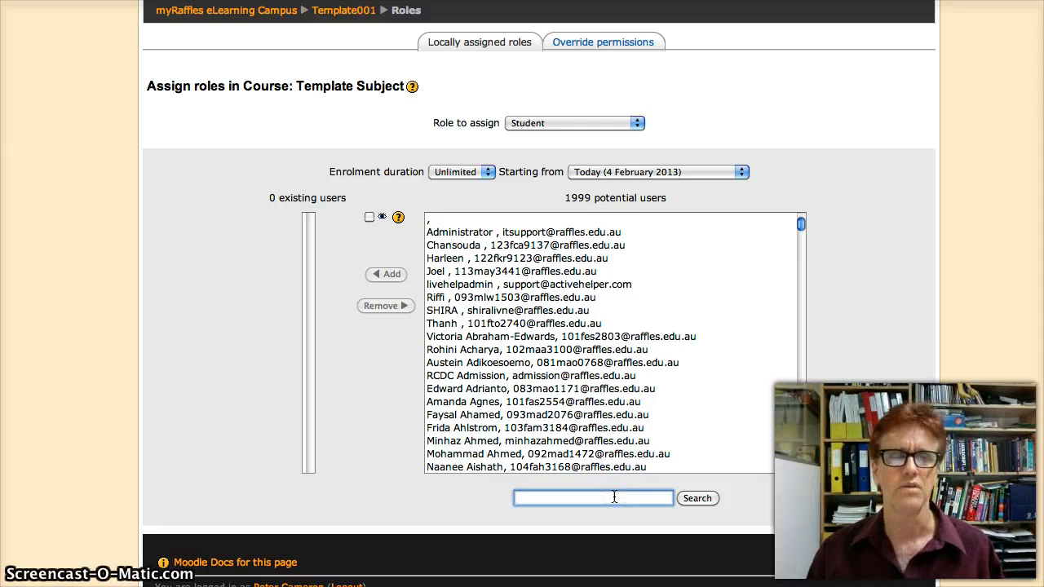
type("edwa")
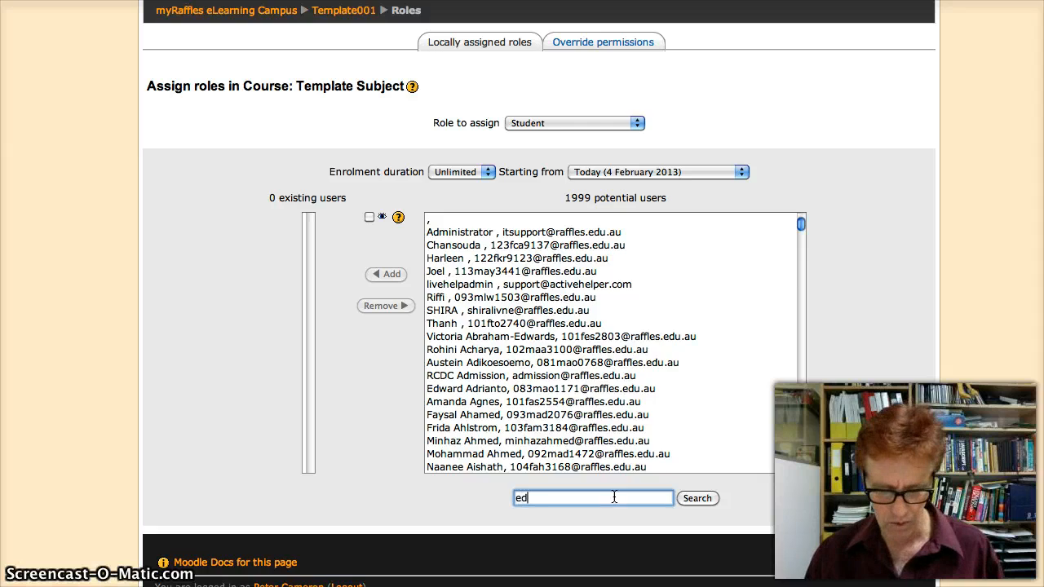
type("rd")
left_click(698, 498)
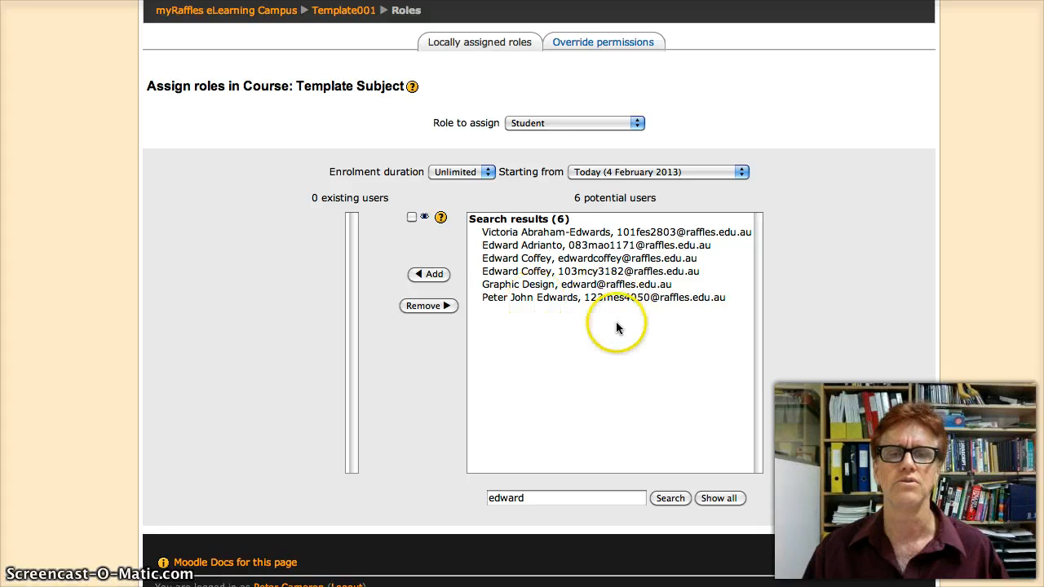
- Search the potential users by the last digits of the student number and add the matching user as a Student
left_click_drag(576, 497, 475, 502)
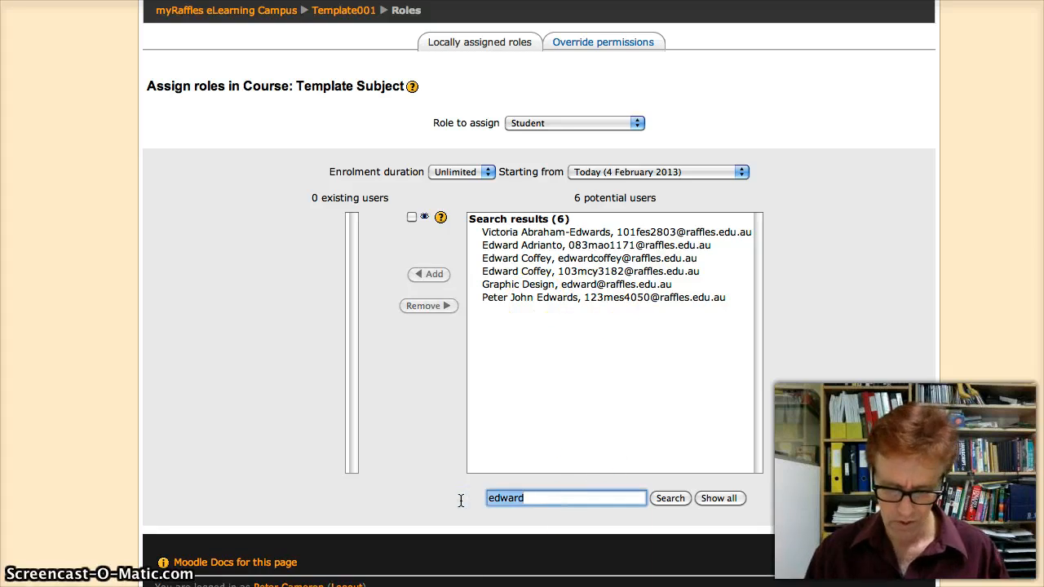
type("4050")
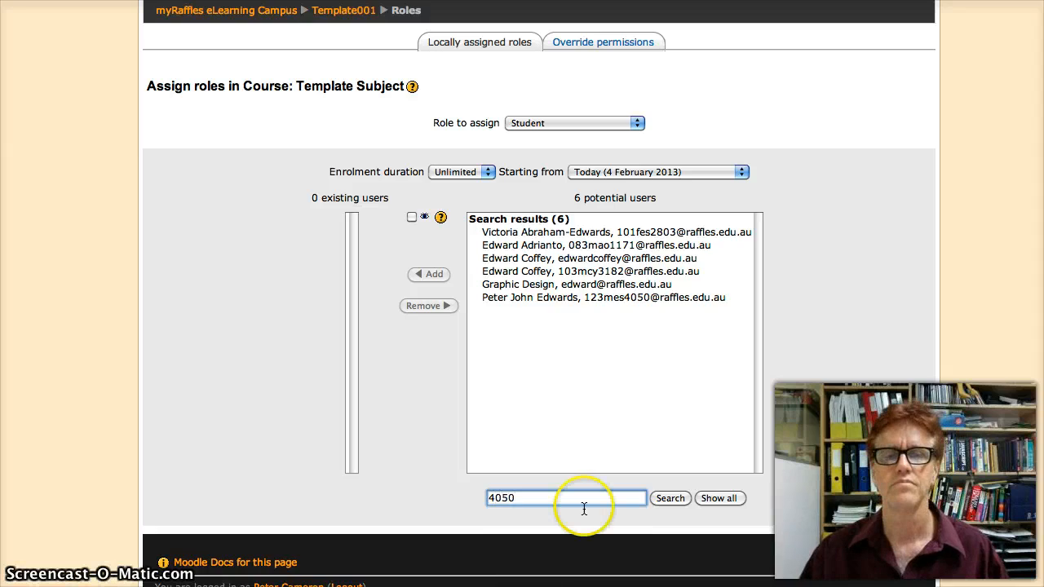
left_click(684, 501)
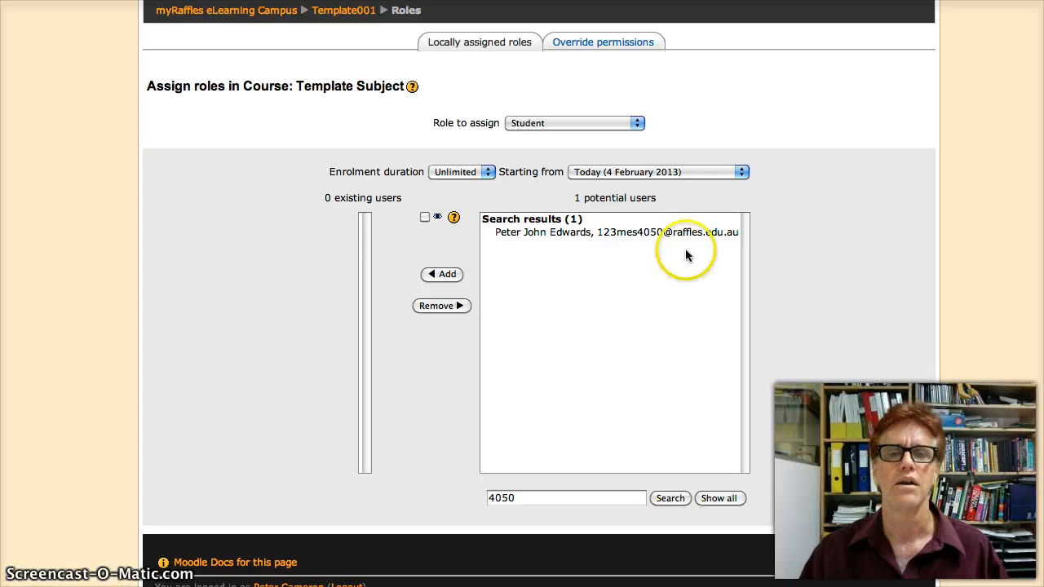
left_click(652, 235)
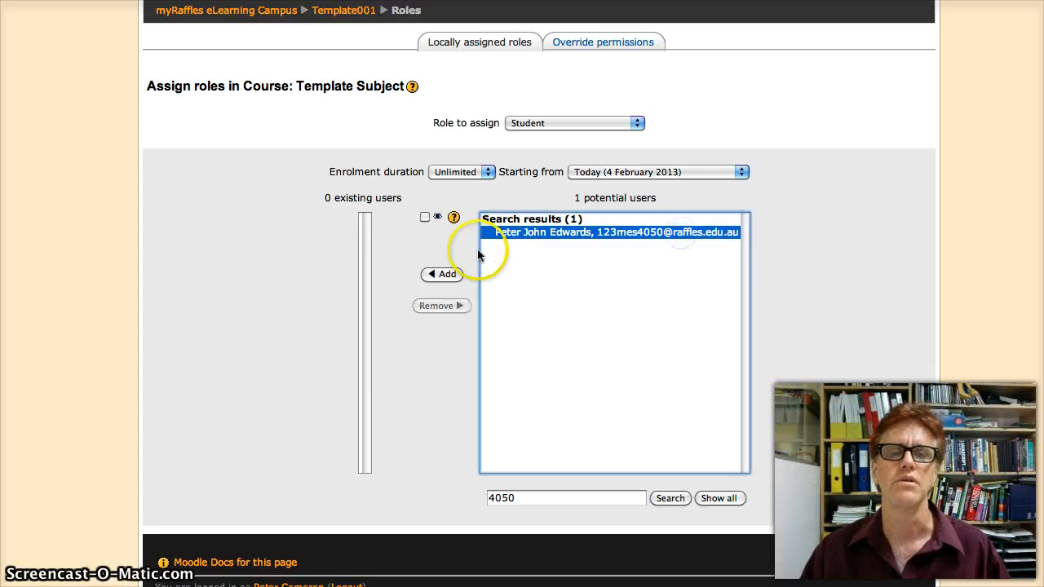
left_click(446, 275)
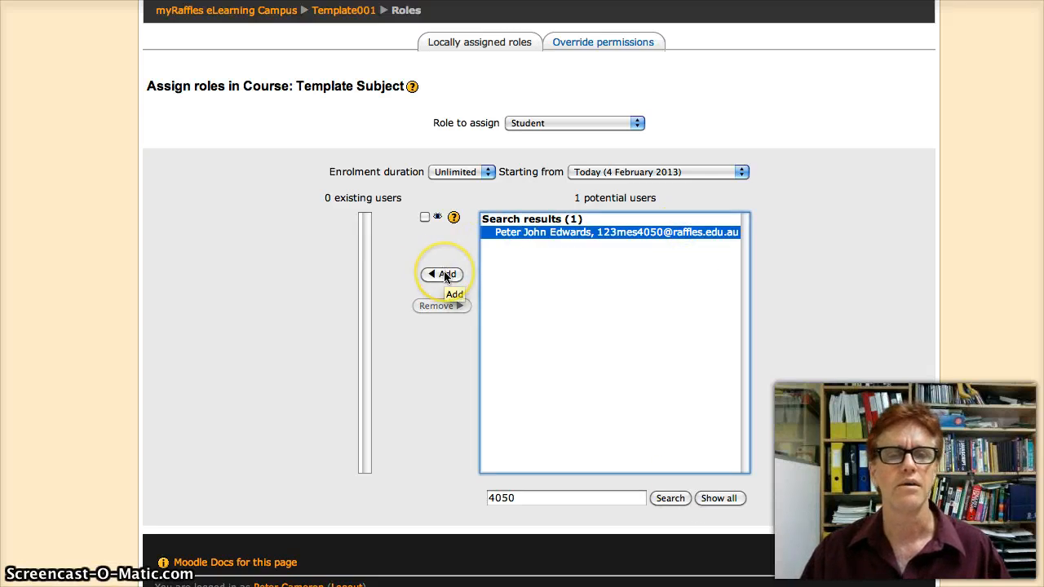
left_click(446, 275)
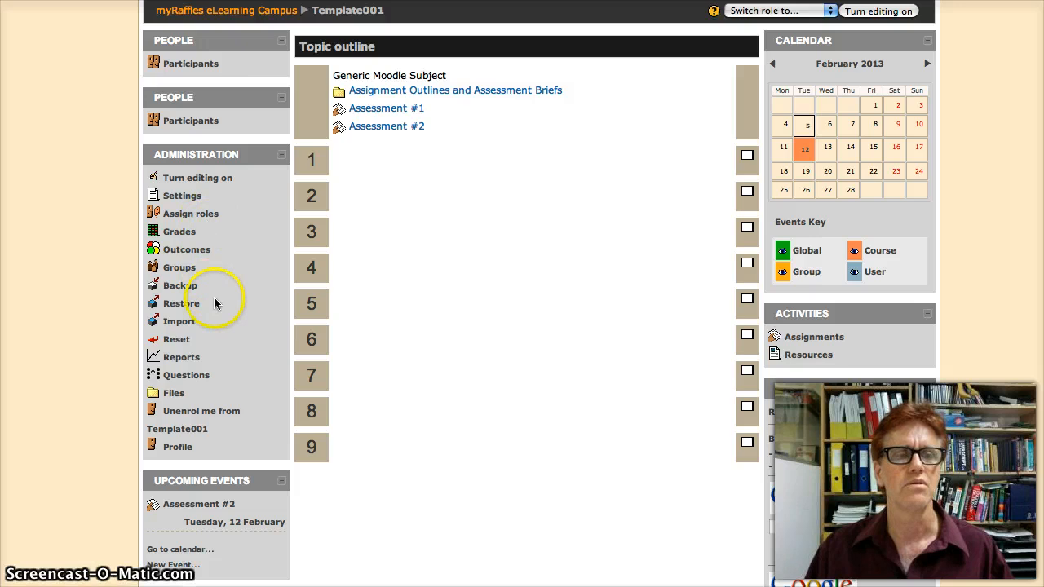
left_click(195, 237)
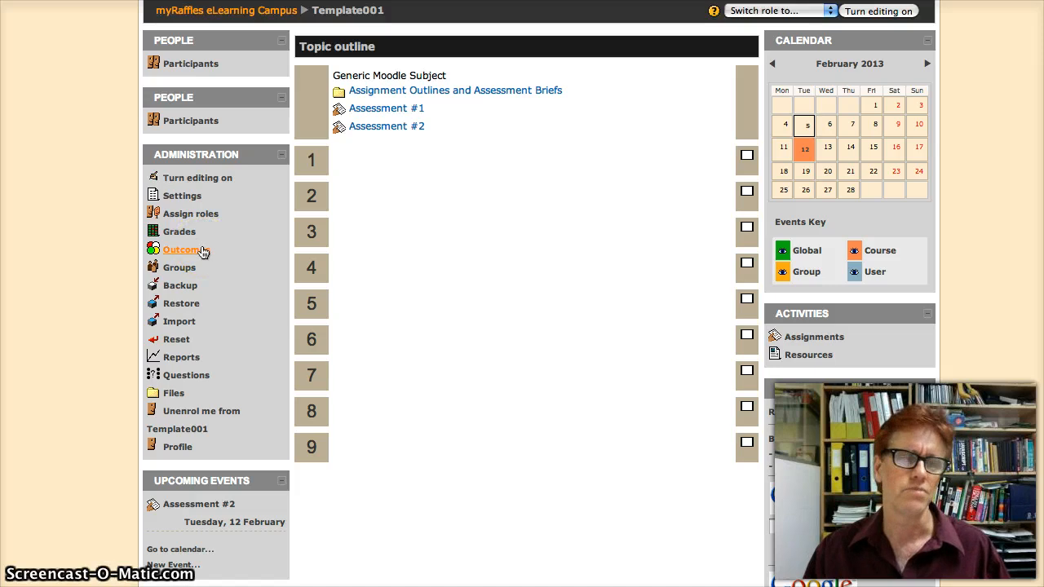
left_click(203, 251)
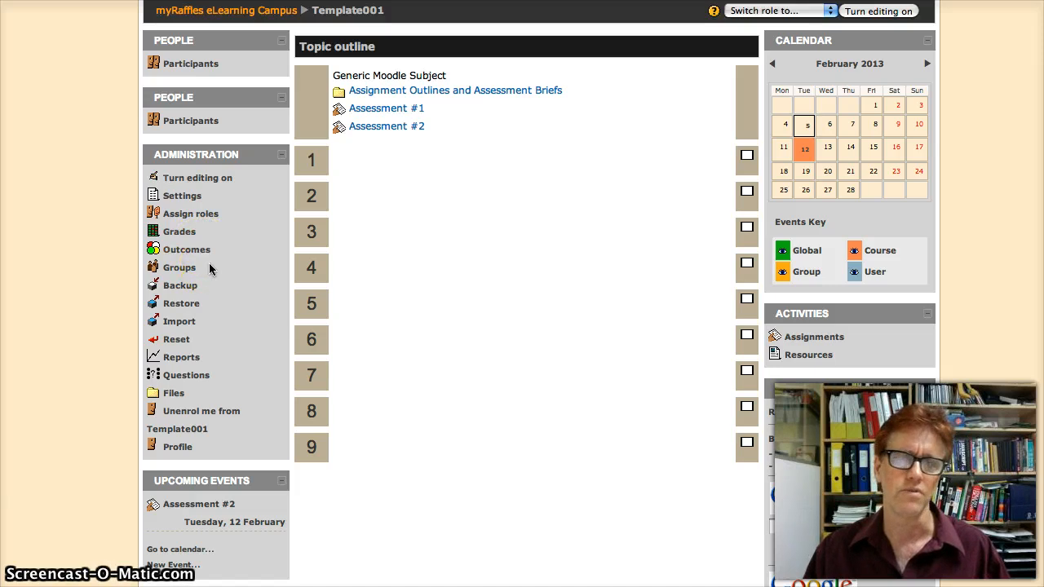
left_click(208, 269)
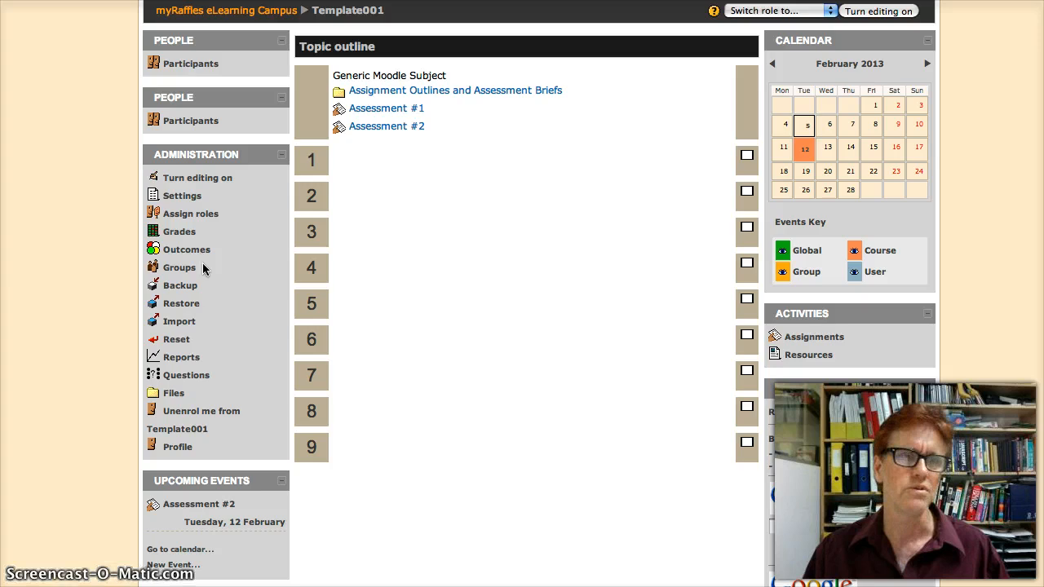
left_click(197, 290)
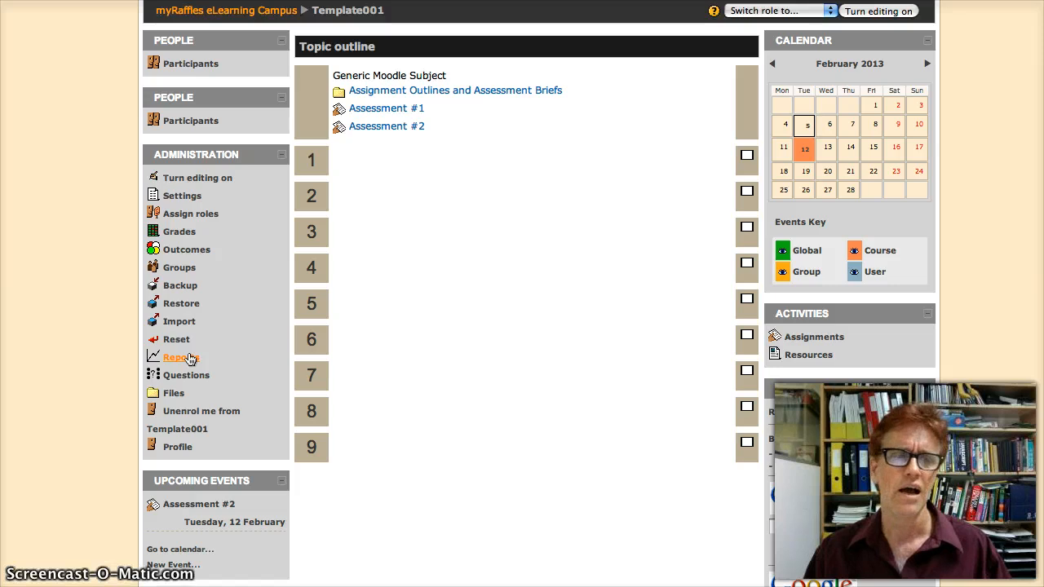
left_click(194, 376)
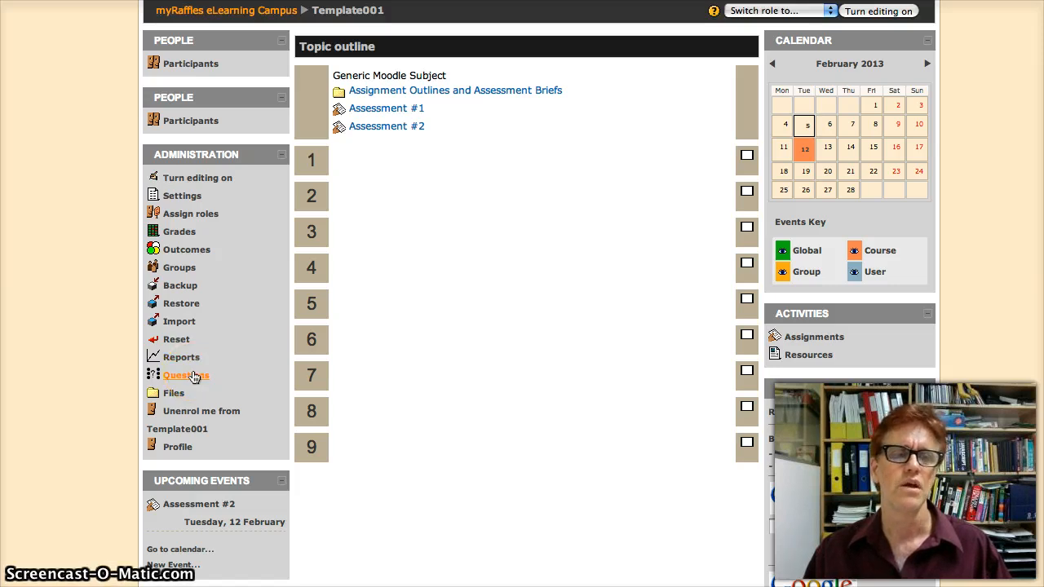
- Open the course's Files area from the course administration options
left_click(176, 393)
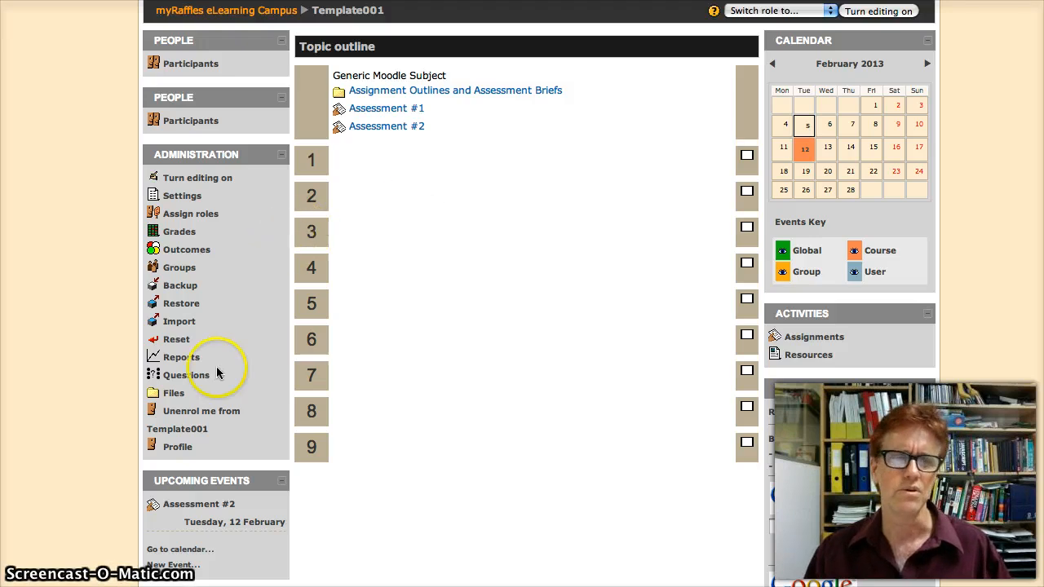
left_click(173, 394)
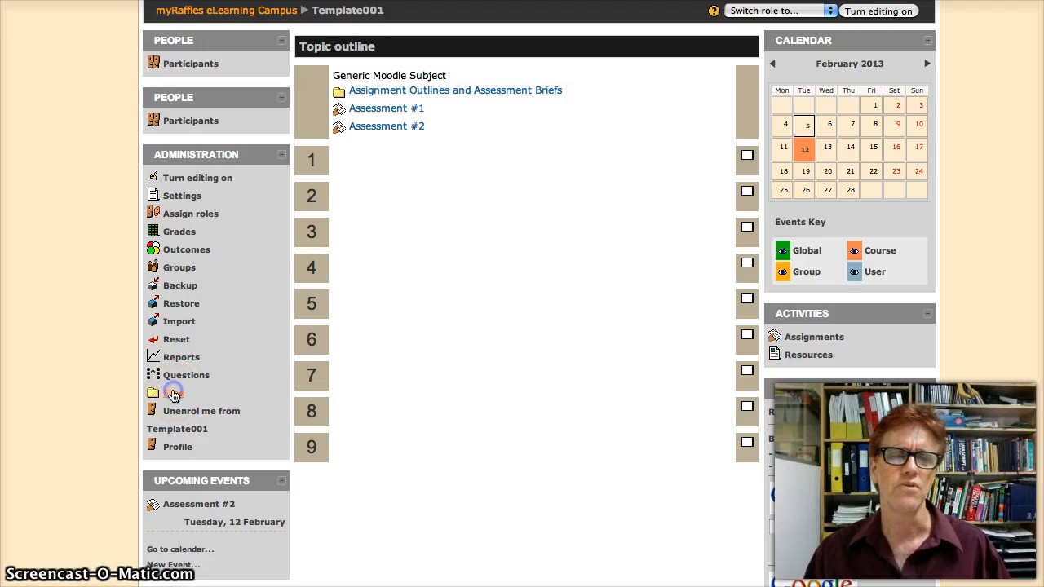